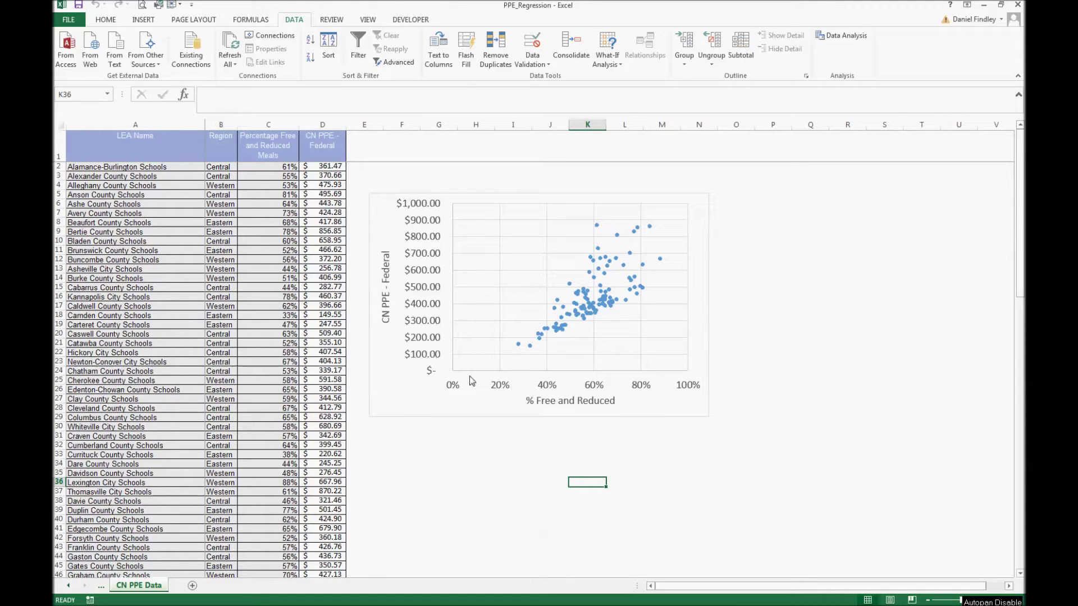
Review the CN PPE - Federal column, the Percentage Free and Reduced Meals column and the scatter chart plotting them
click(322, 118)
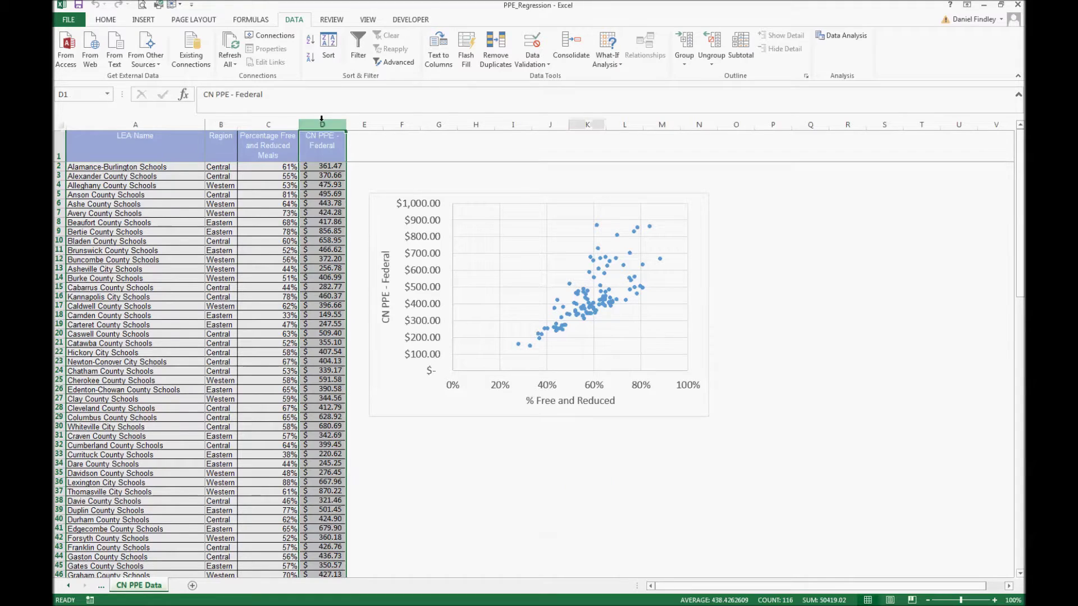
click(260, 119)
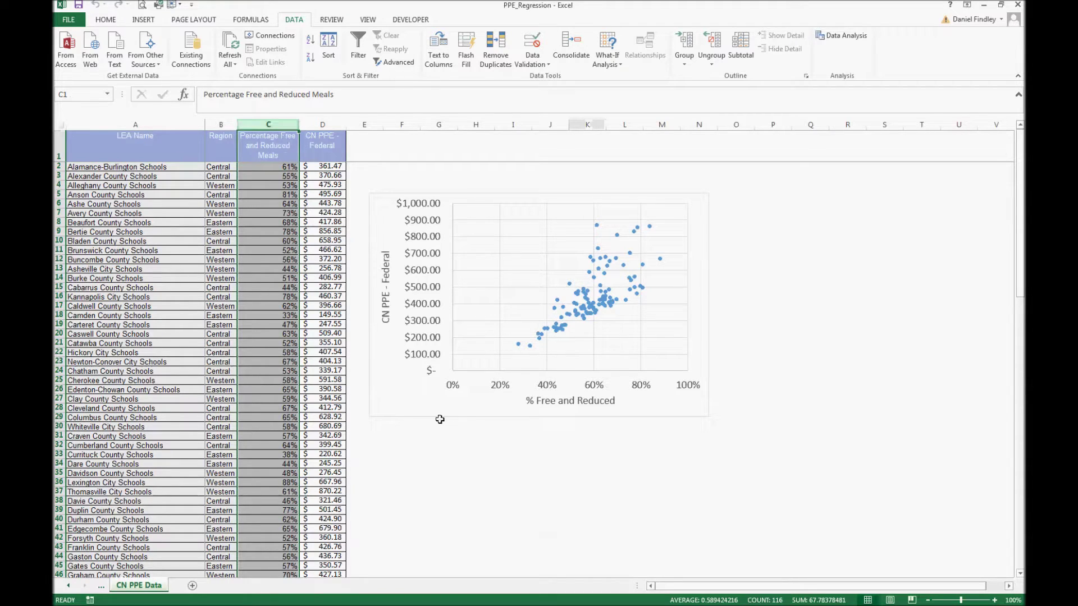
click(669, 414)
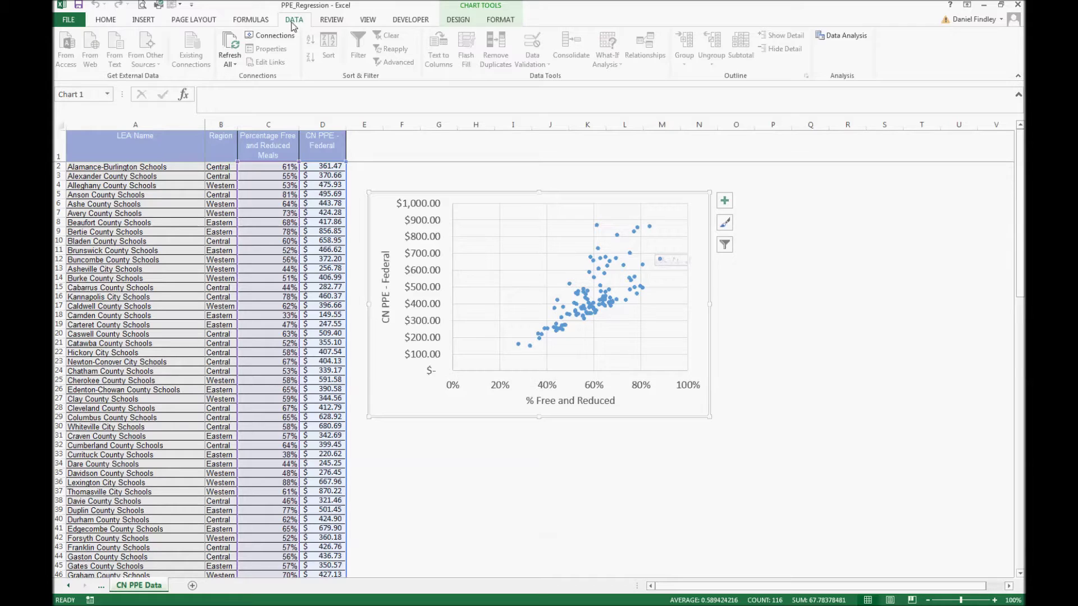
Run a Regression analysis with labels, using D1:D116 as the Y range and C1:C116 as the X range, output to a new worksheet
click(845, 37)
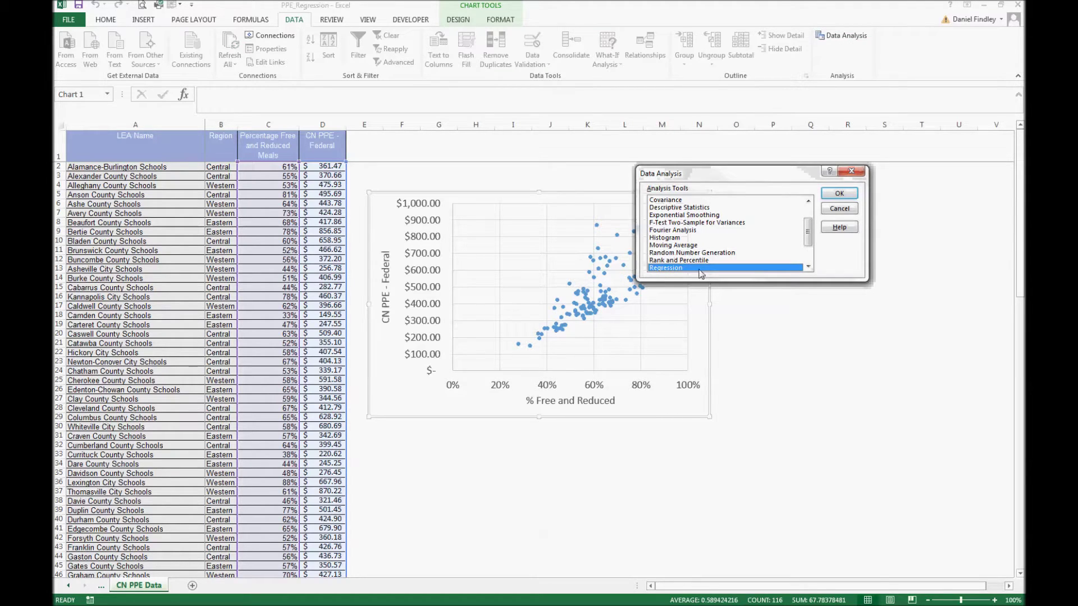
click(830, 194)
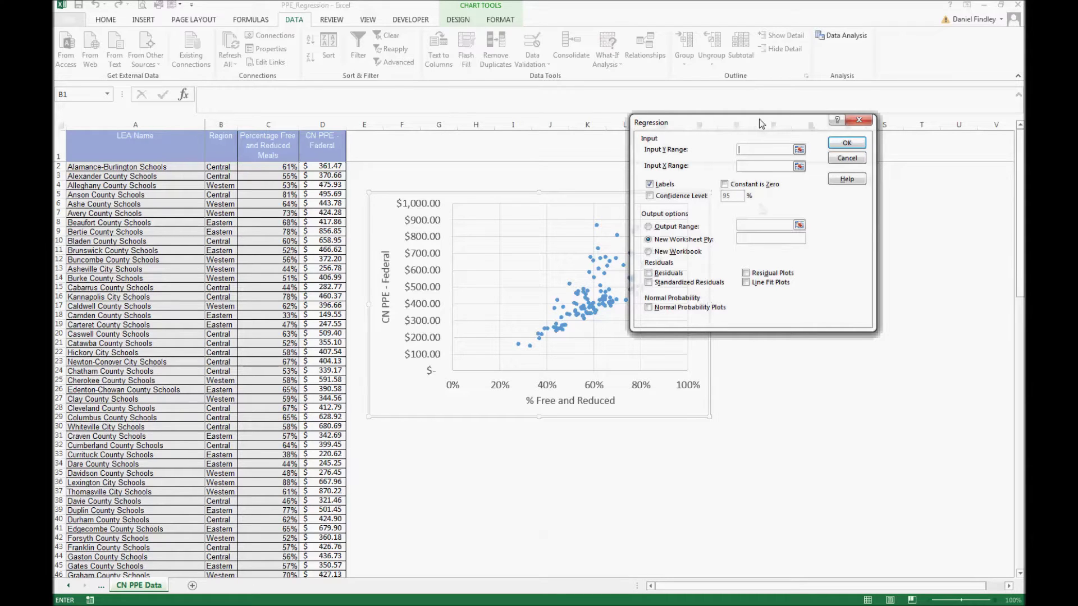
click(324, 146)
drag(324, 146, 331, 550)
click(753, 164)
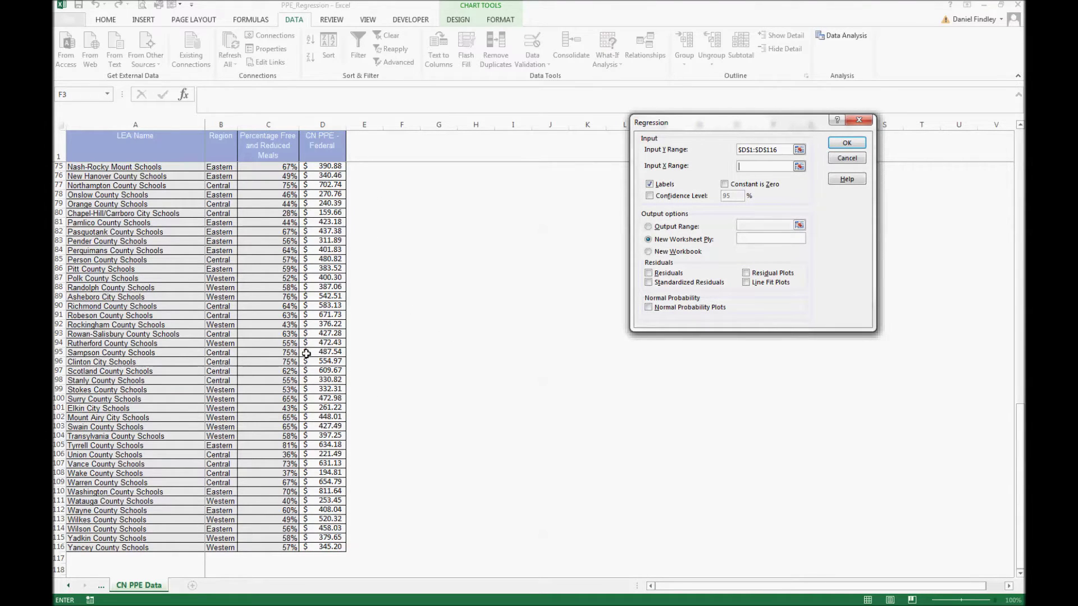
click(269, 545)
drag(269, 544, 254, 123)
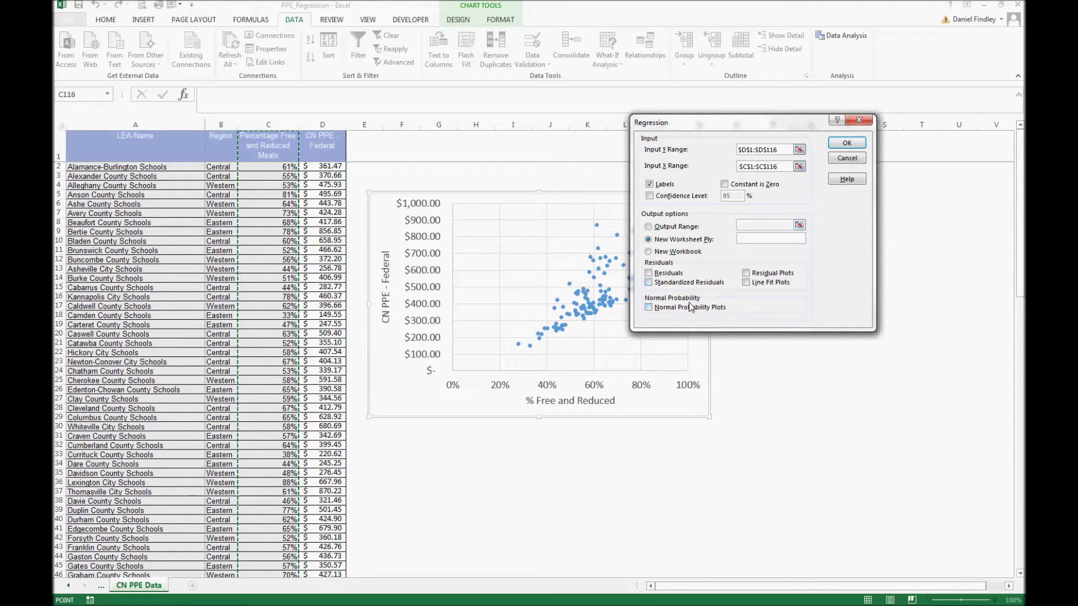
click(842, 147)
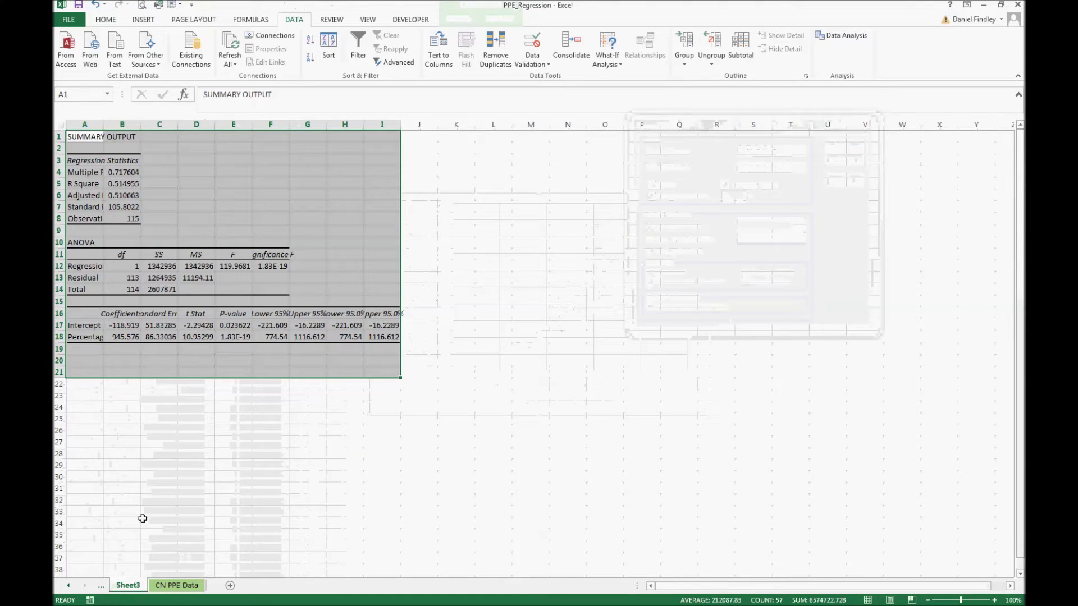
Autofit columns A through I of the regression summary output to their contents
drag(78, 124, 109, 121)
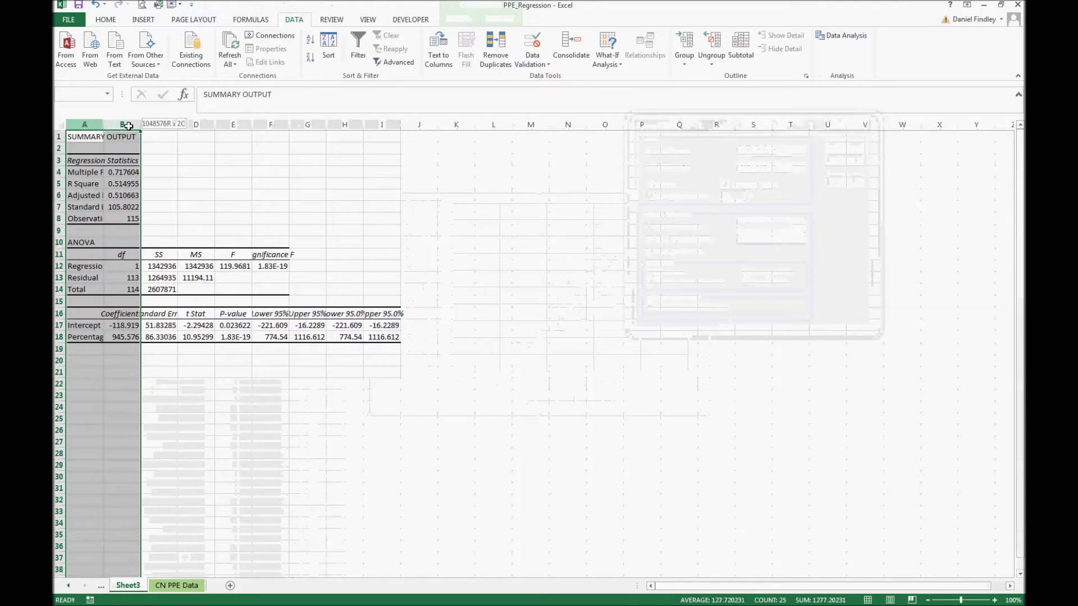
double_click(109, 118)
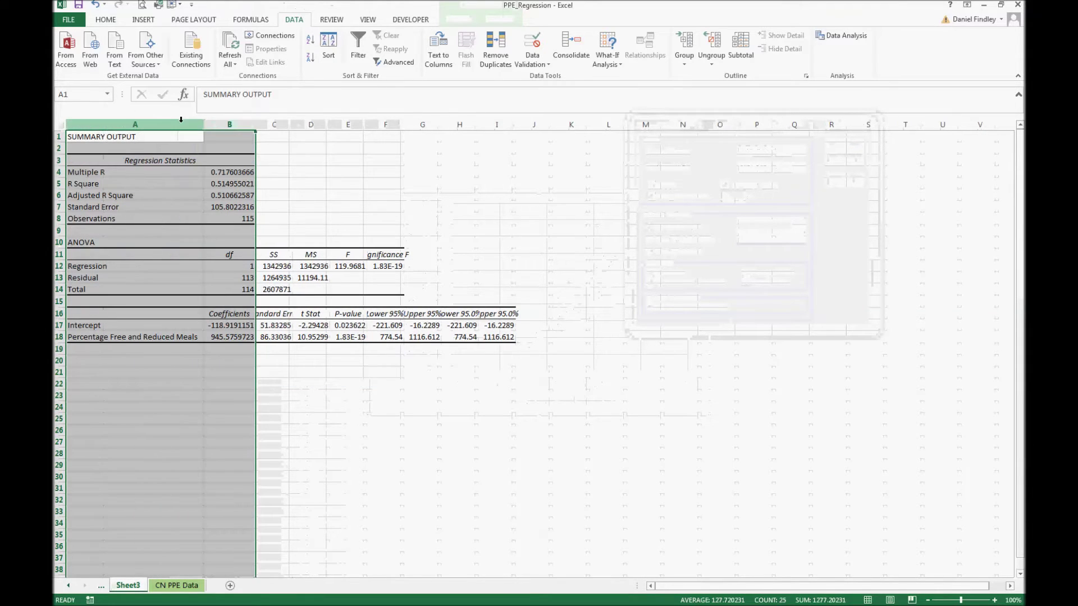
drag(272, 124, 478, 126)
double_click(477, 126)
click(420, 386)
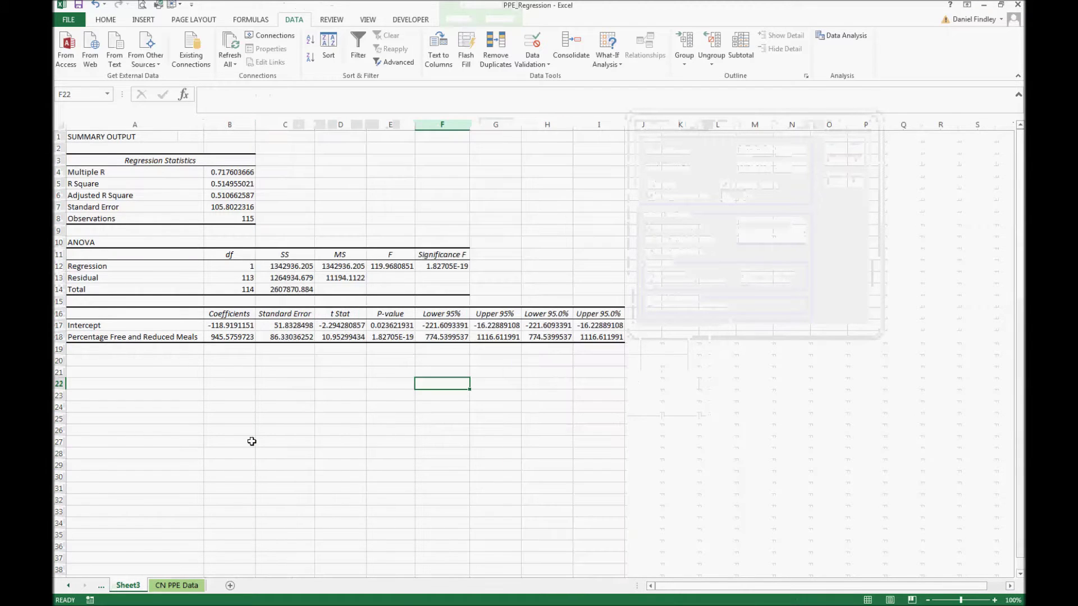
Examine the Multiple R, R Square, Adjusted R Square and Observations values in the regression statistics
scroll(200, 427, up, 1)
scroll(200, 426, up, 2)
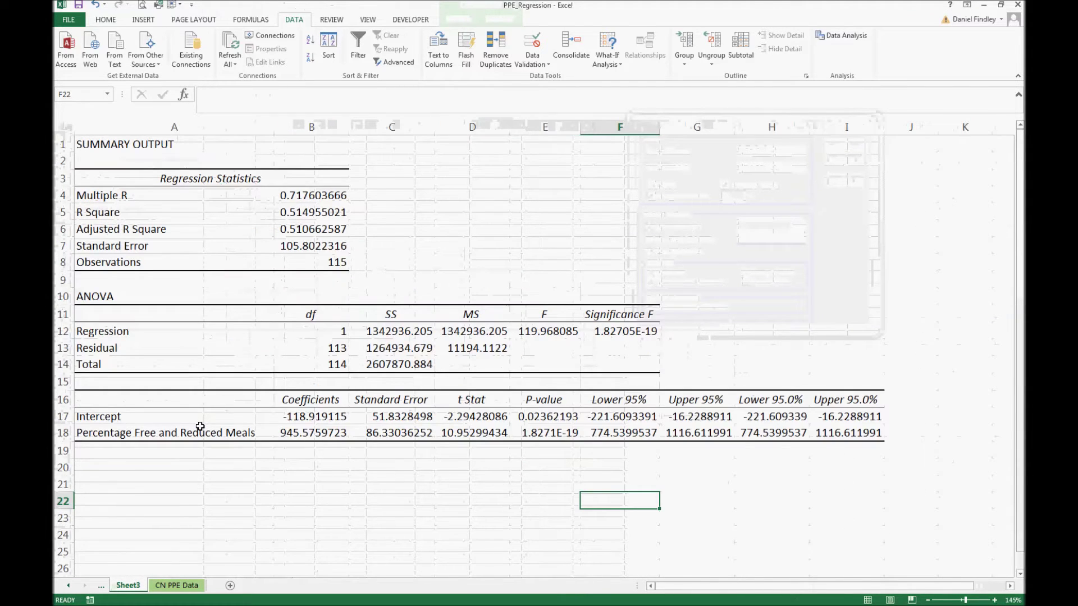
scroll(200, 426, up, 1)
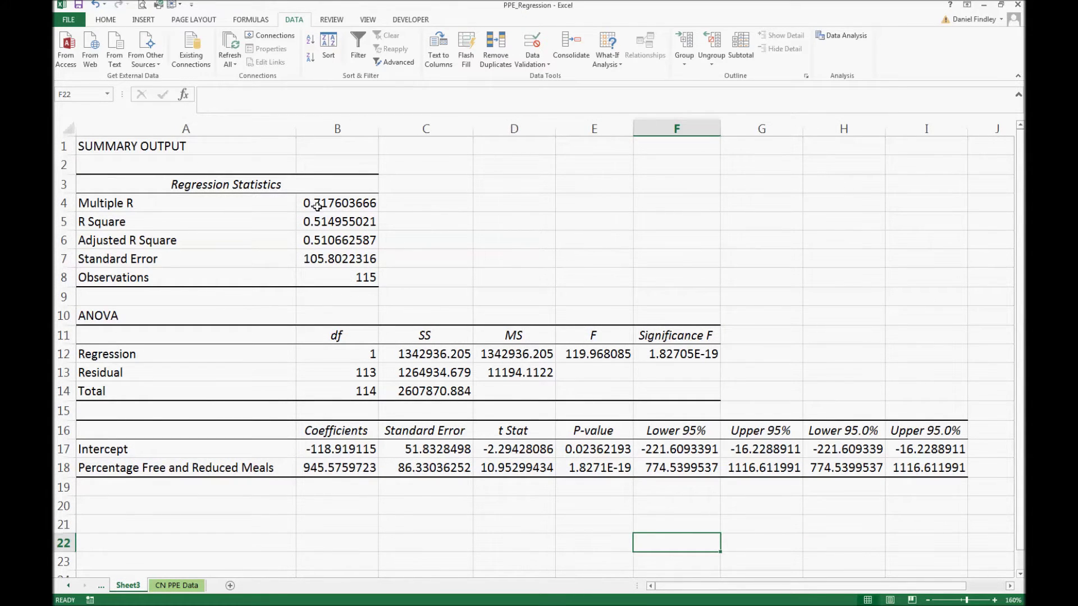
click(317, 207)
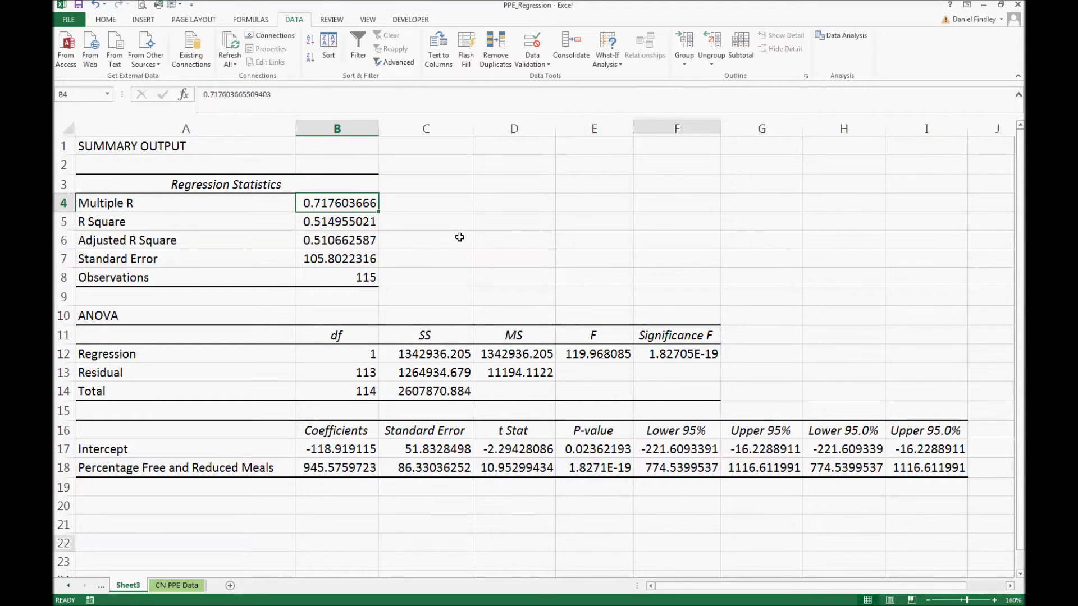
click(341, 222)
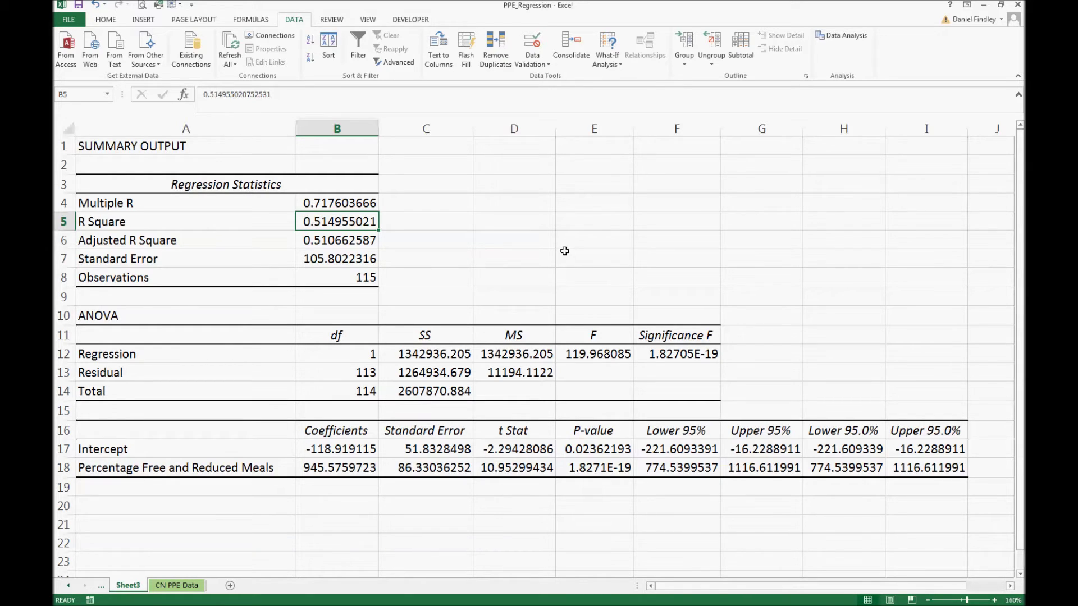
click(313, 244)
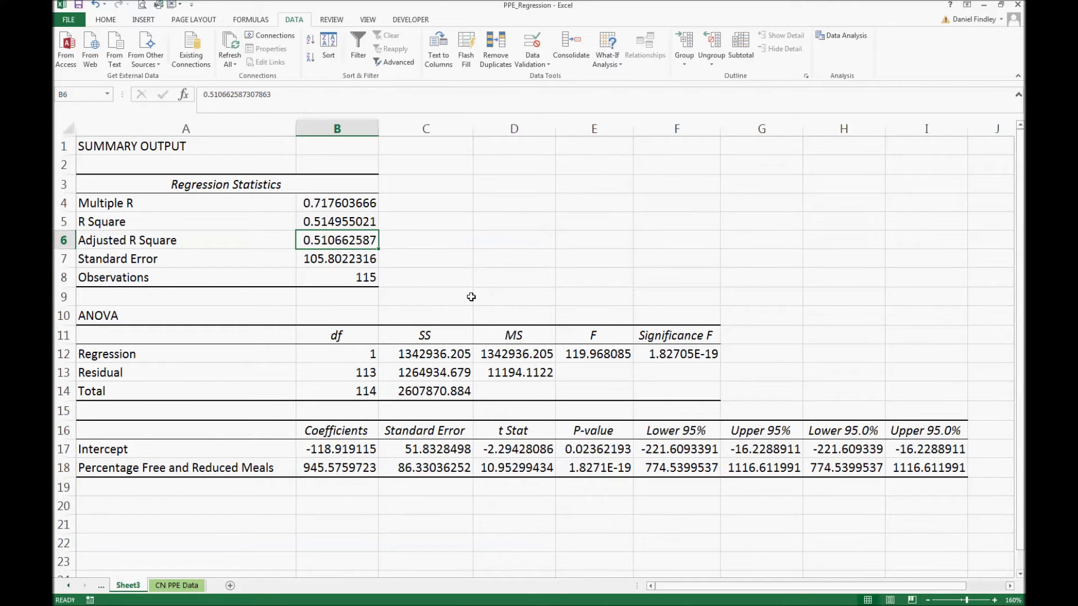
click(342, 274)
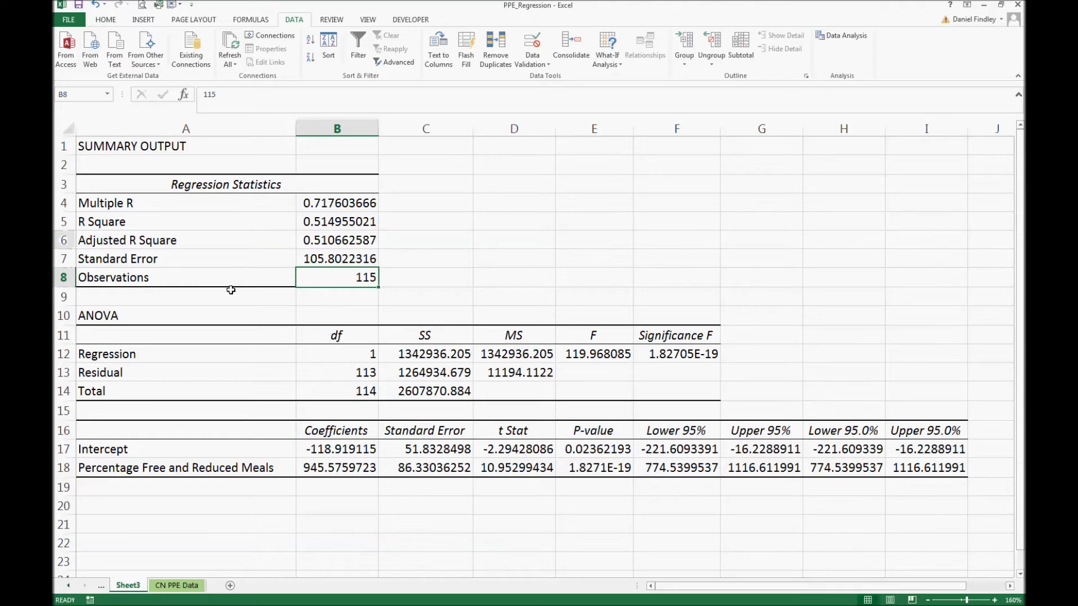
Examine the ANOVA table's Significance F and the coefficients, standard errors and P-values of the regression terms
drag(220, 307, 680, 399)
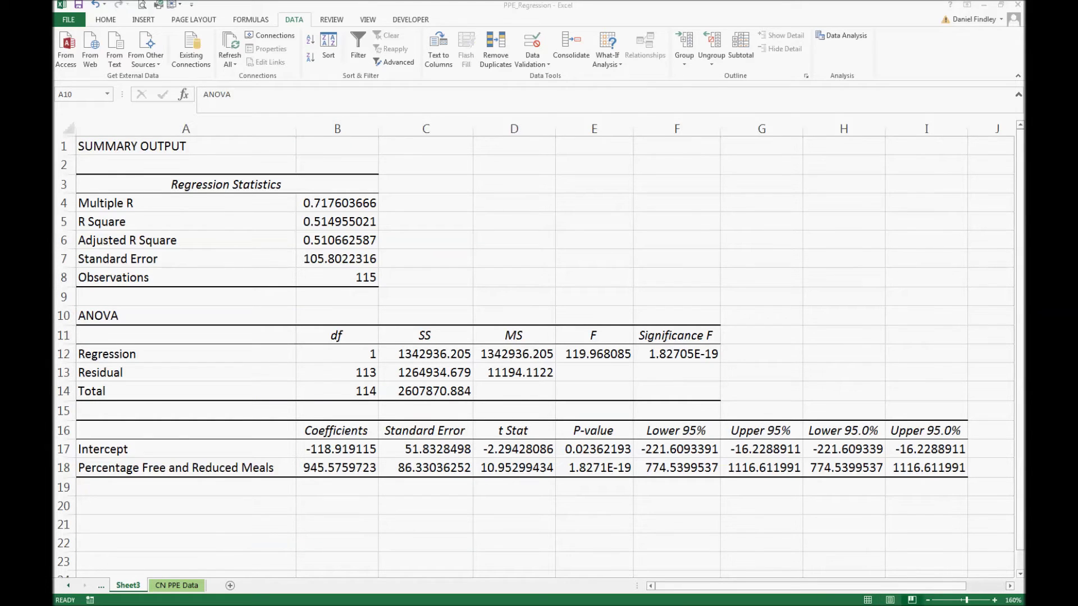
click(685, 351)
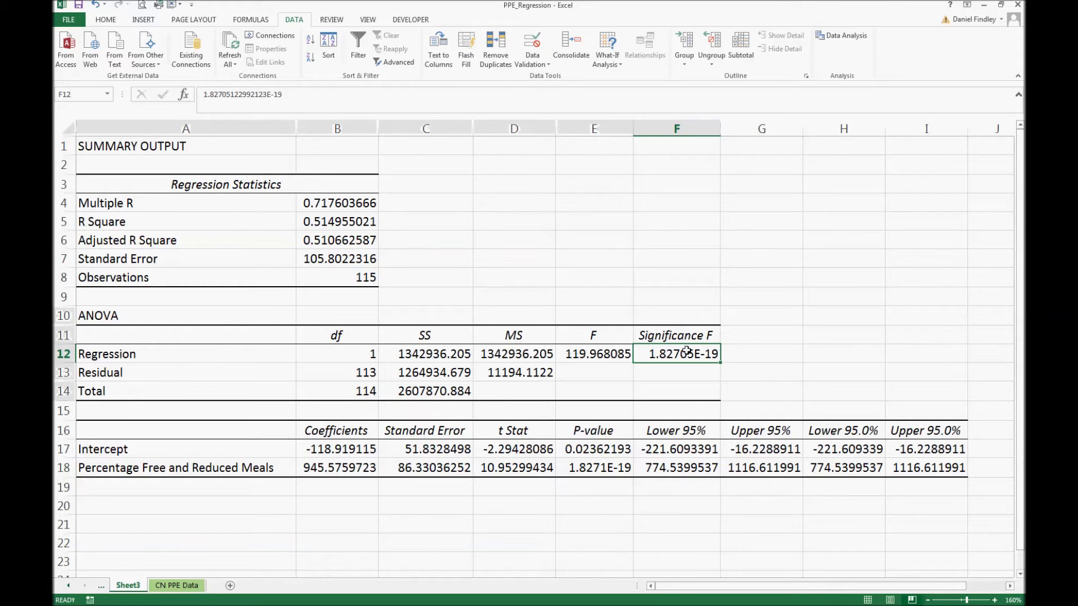
drag(264, 468, 337, 470)
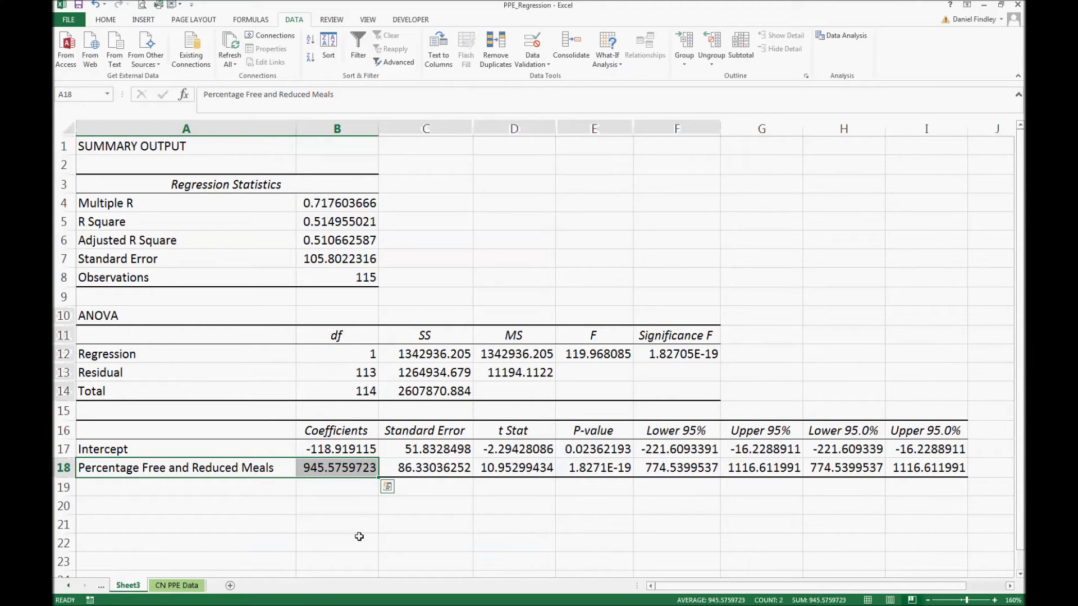
click(671, 350)
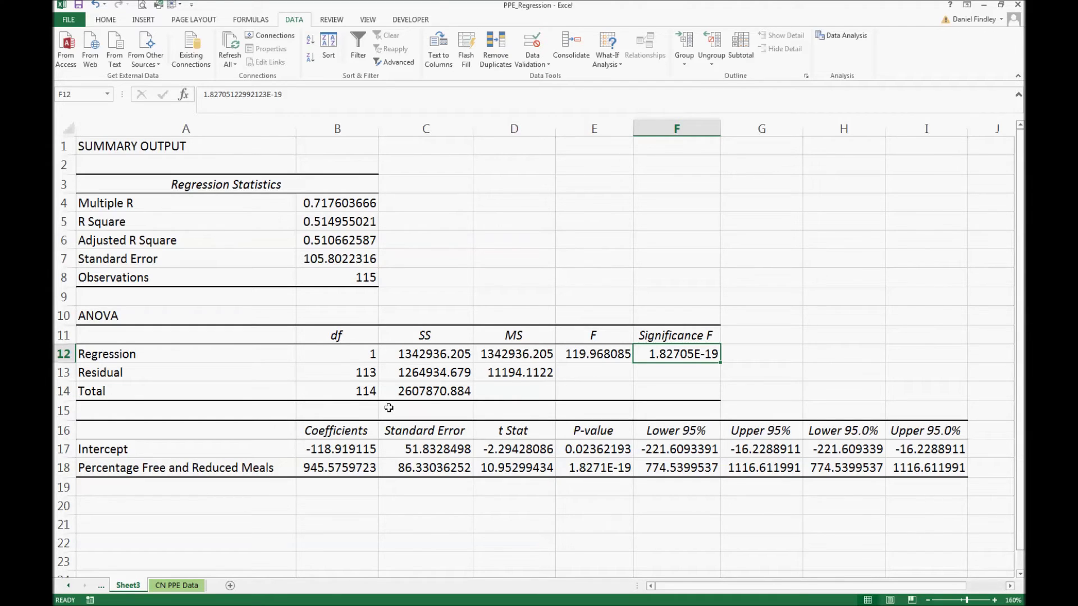
drag(339, 429, 341, 466)
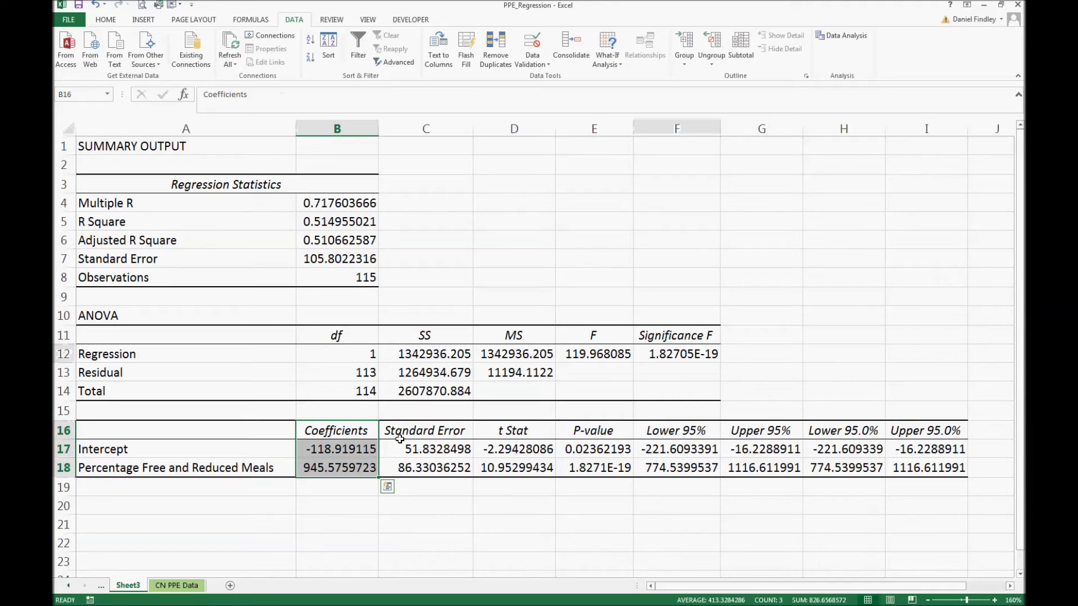
drag(407, 429, 411, 465)
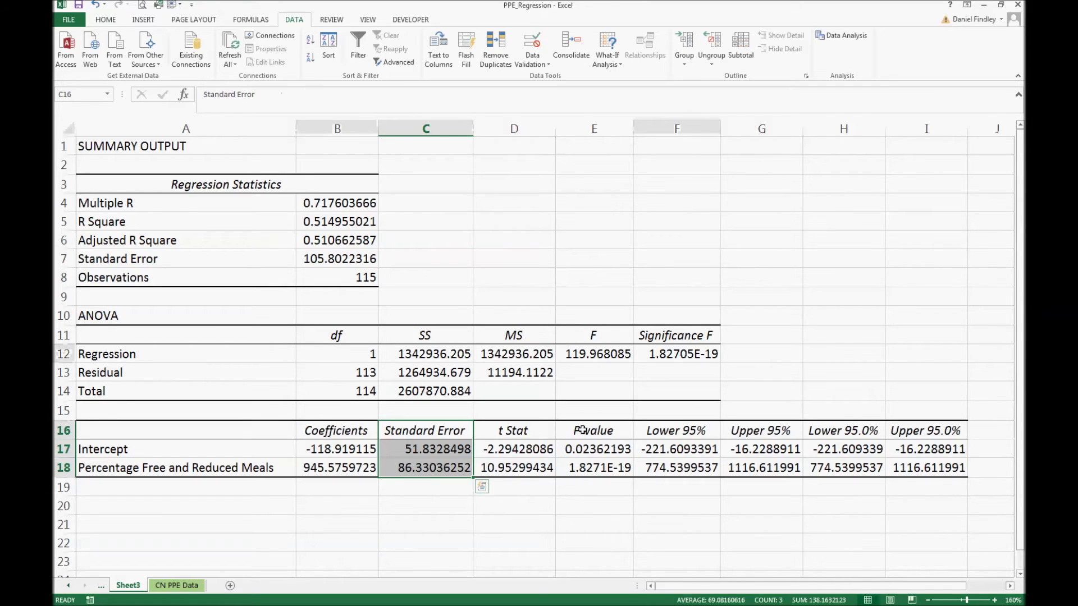
click(589, 453)
drag(590, 453, 585, 467)
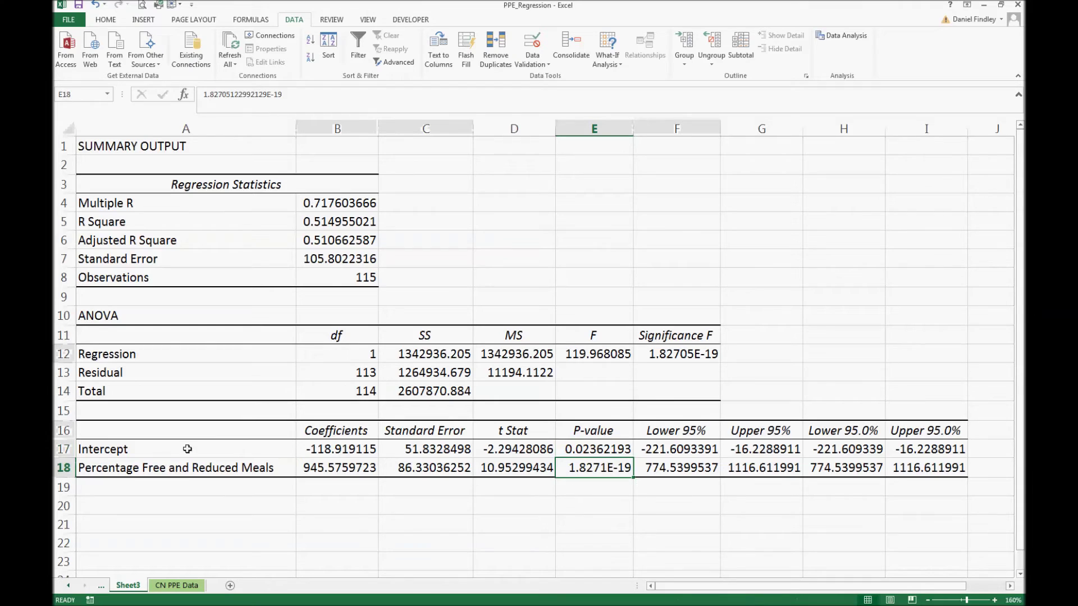
click(63, 468)
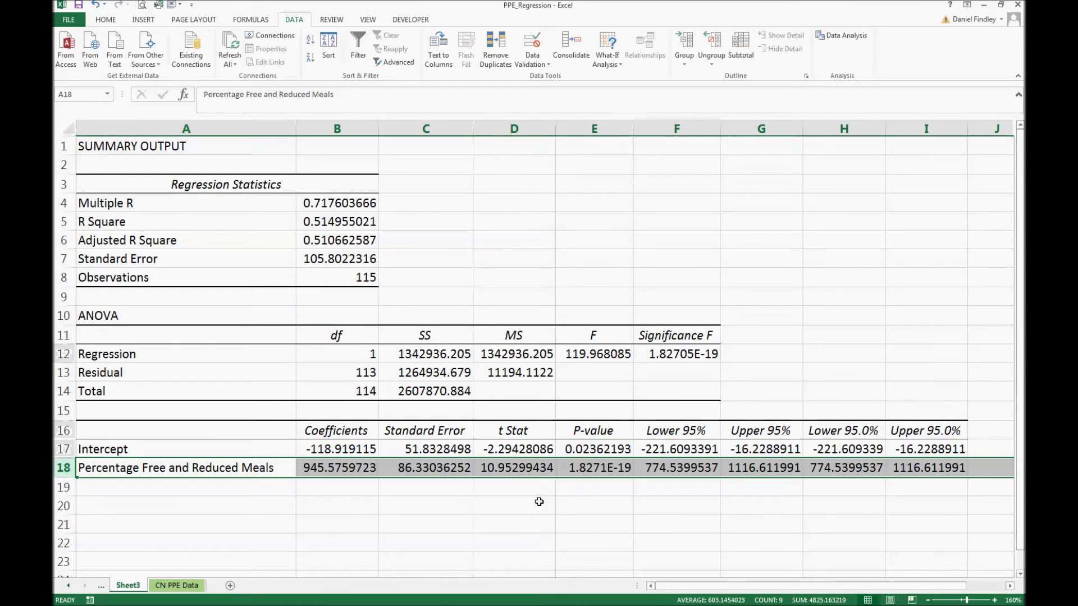
click(592, 473)
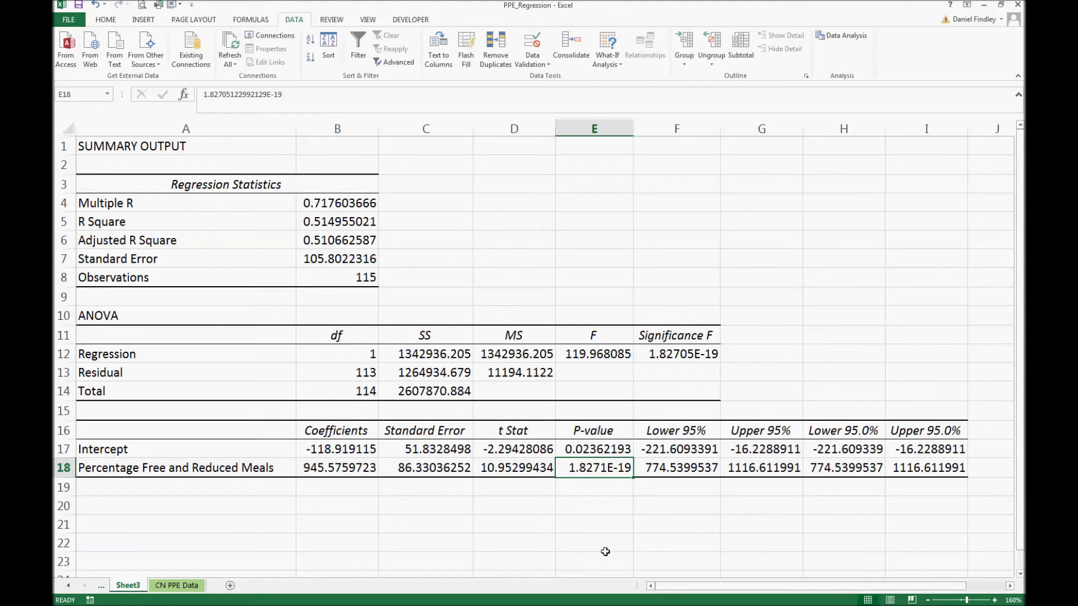
Enter the equation text "PPE for CN Federal = -118.92 + 945.58 (% of Free and Reduced Meals)" in cell A20
click(254, 505)
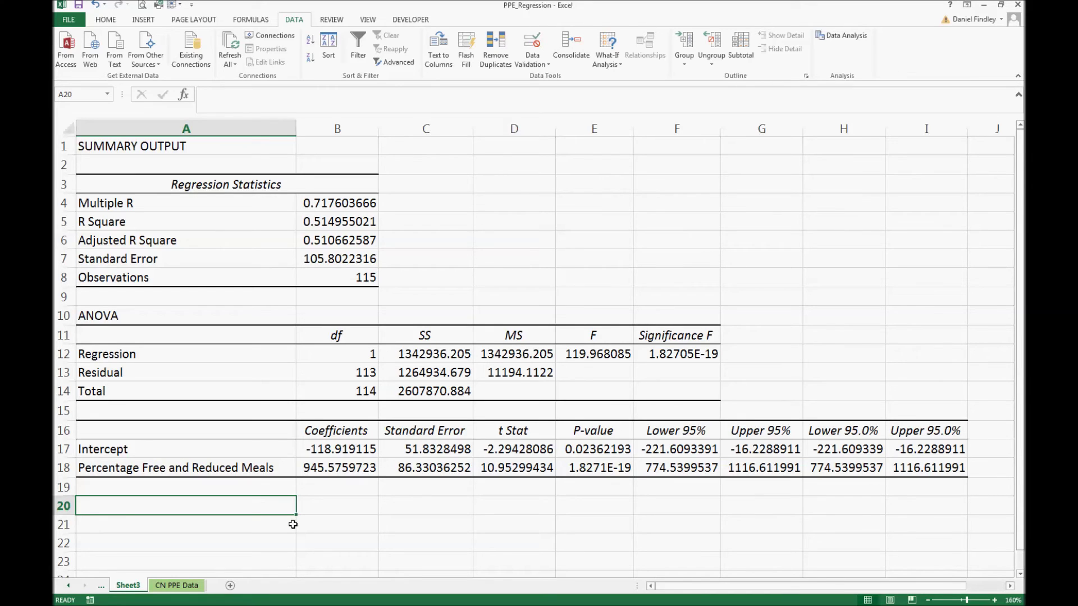
text(PPE)
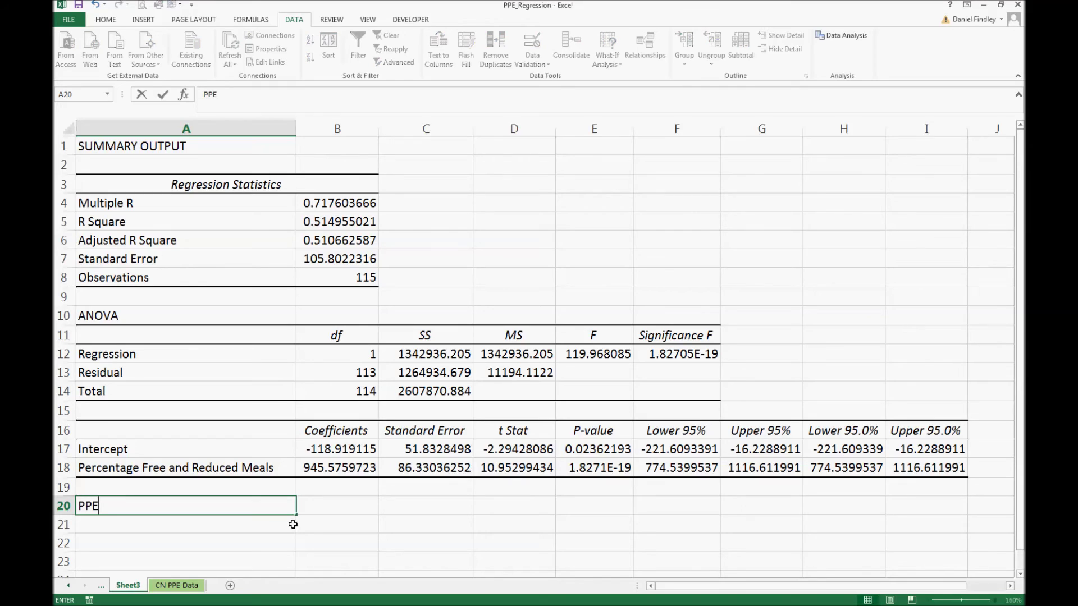
text( for CN Federal =)
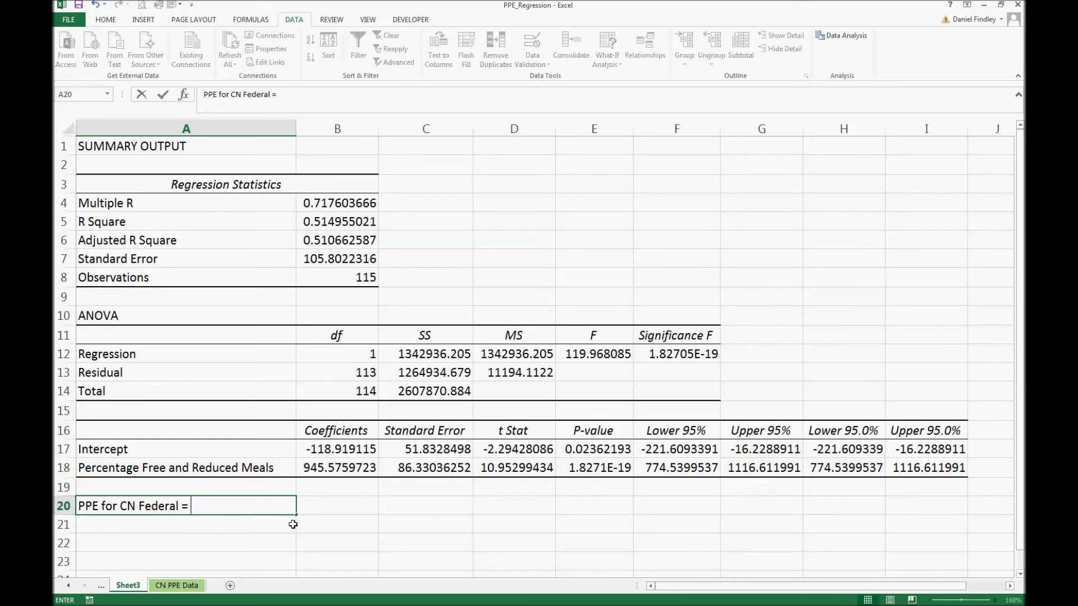
text( -)
text(118)
text(/92)
key(BackSpace)
key(BackSpace)
key(BackSpace)
text(.92 + 945.)
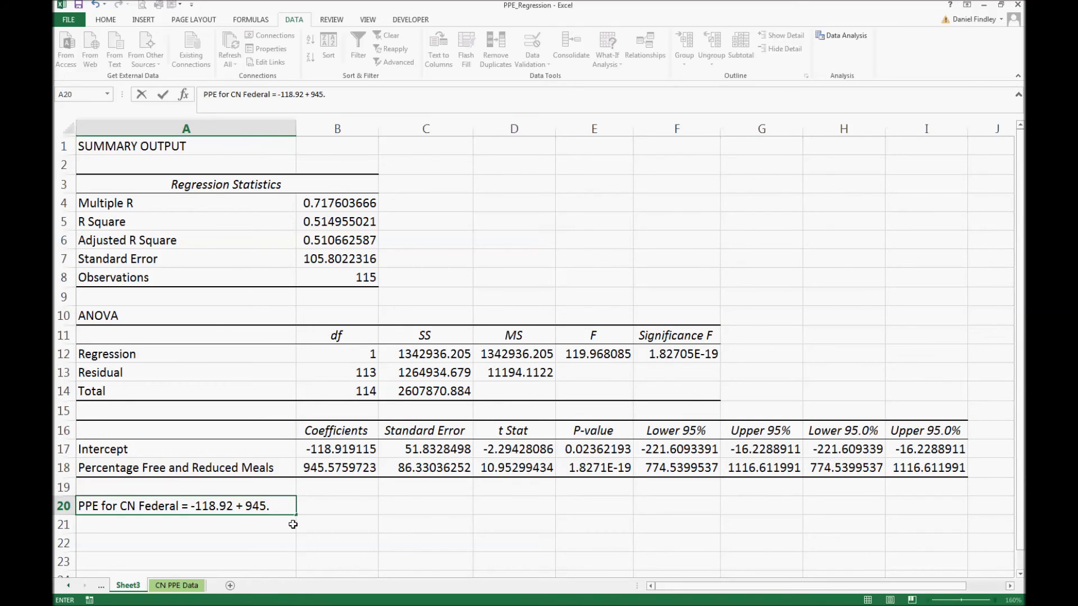
text(58 (% of Free and Reduced Meals))
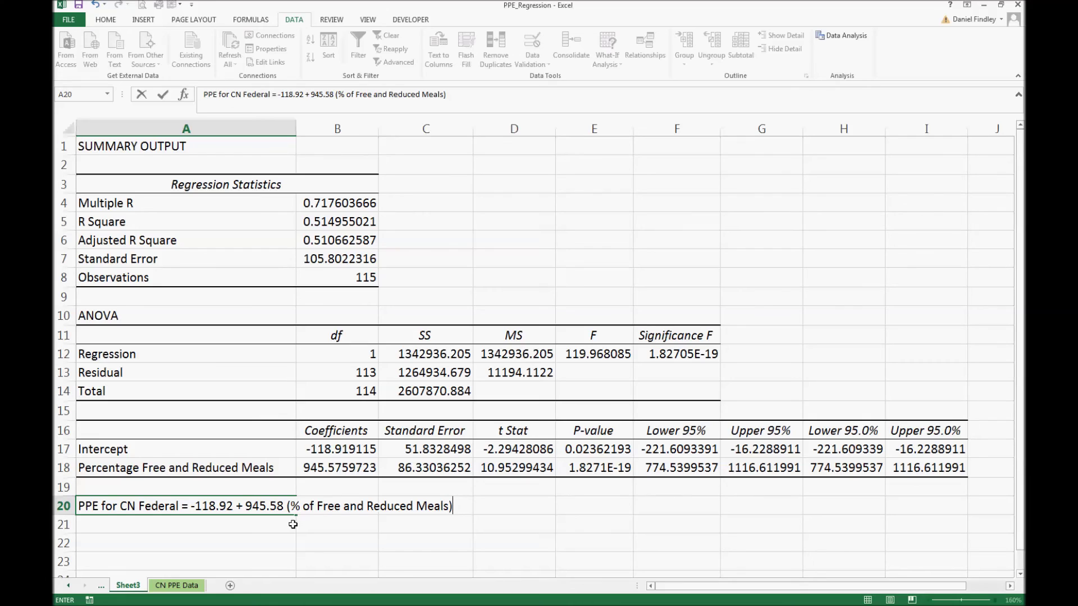
key(Return)
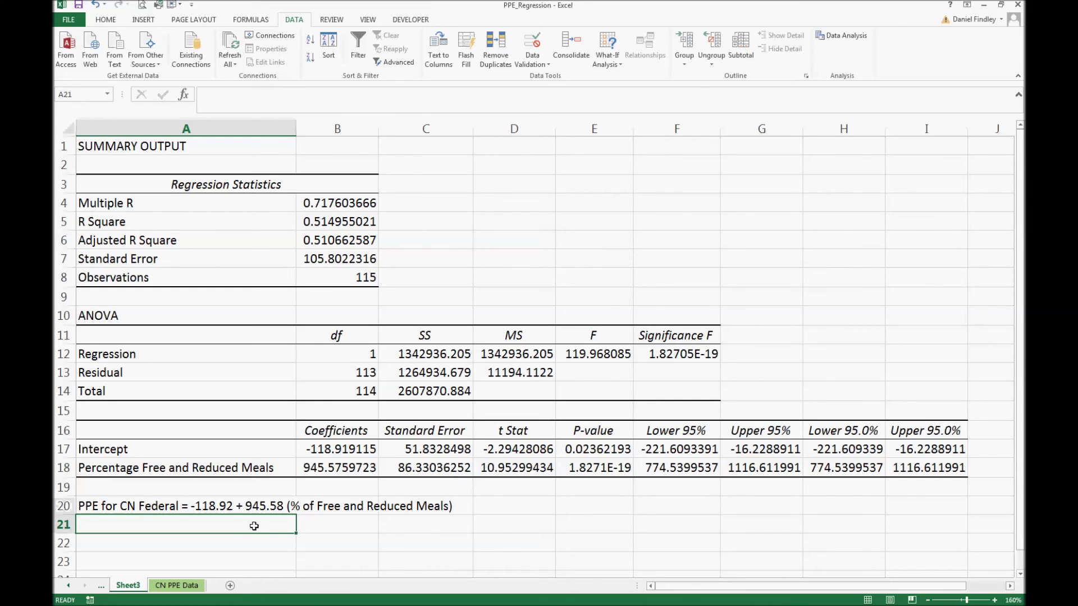
Copy the equation from A20 into A21 and replace the term "% of Free and Reduced Meals" with 0.50
key(Up)
key(ctrl+c)
key(Down)
key(ctrl+v)
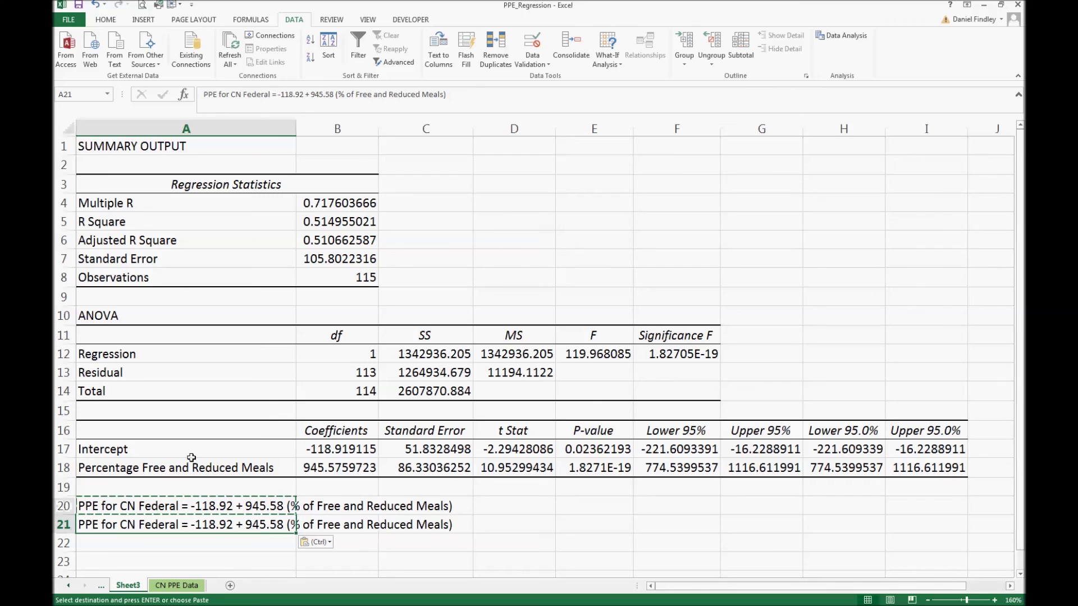
drag(339, 94, 442, 100)
text(0)
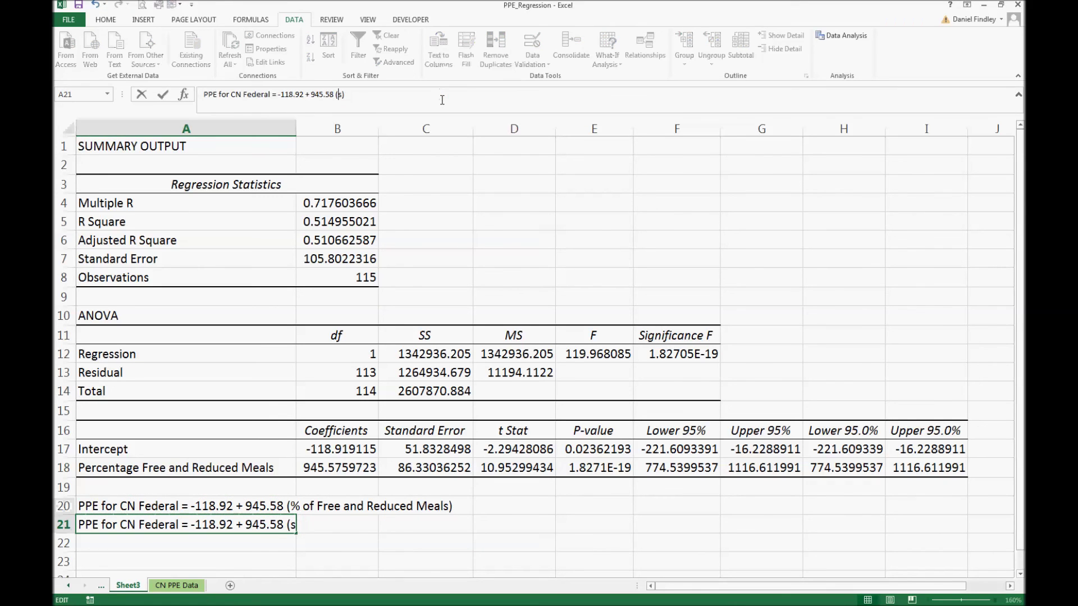
text(.50)
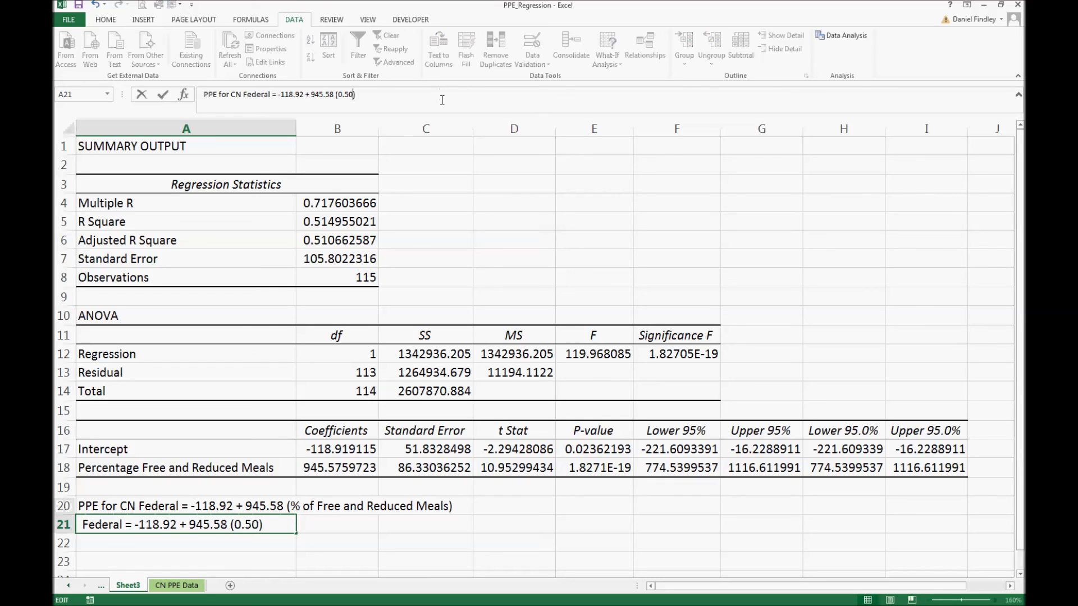
key(Return)
Copy the right-hand side of the A21 equation into C21 and turn it into the working formula =-118.92+945.58*(0.50)
click(264, 522)
drag(271, 94, 410, 97)
key(Return)
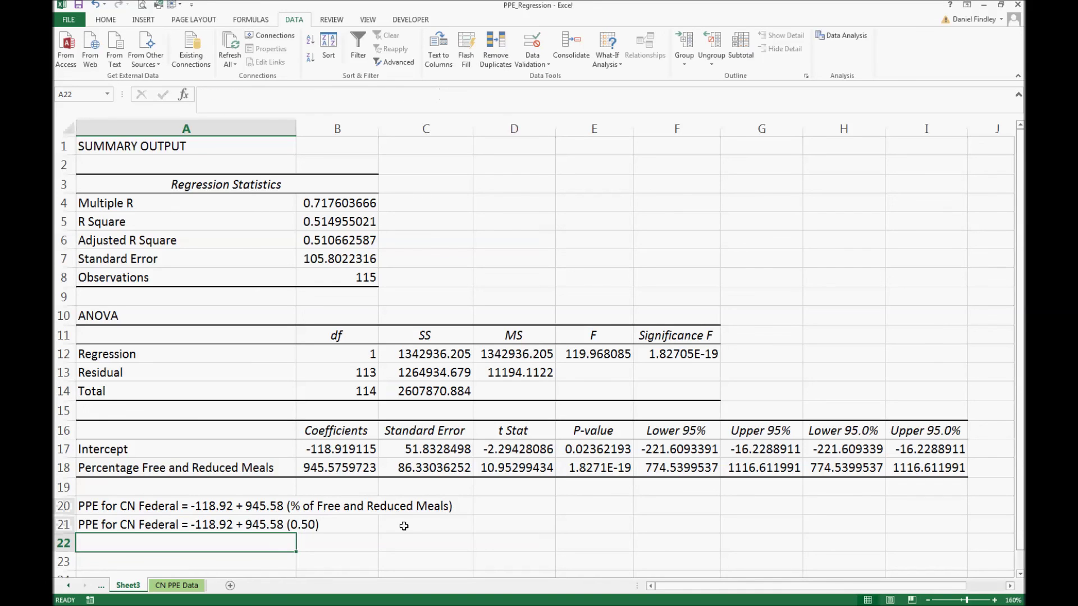
click(408, 526)
key(ctrl+v)
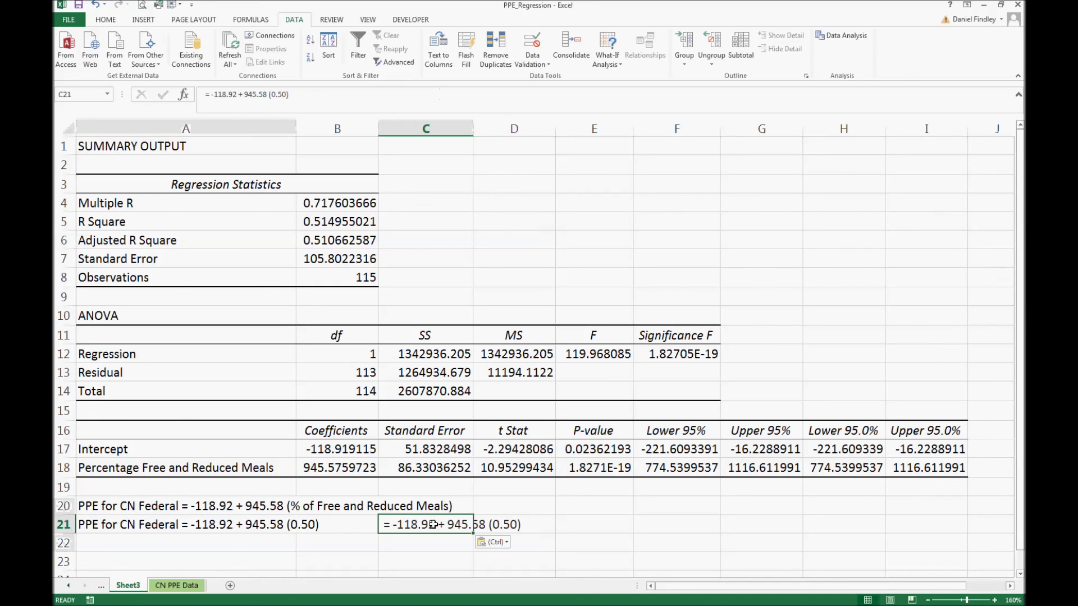
click(206, 97)
key(Return)
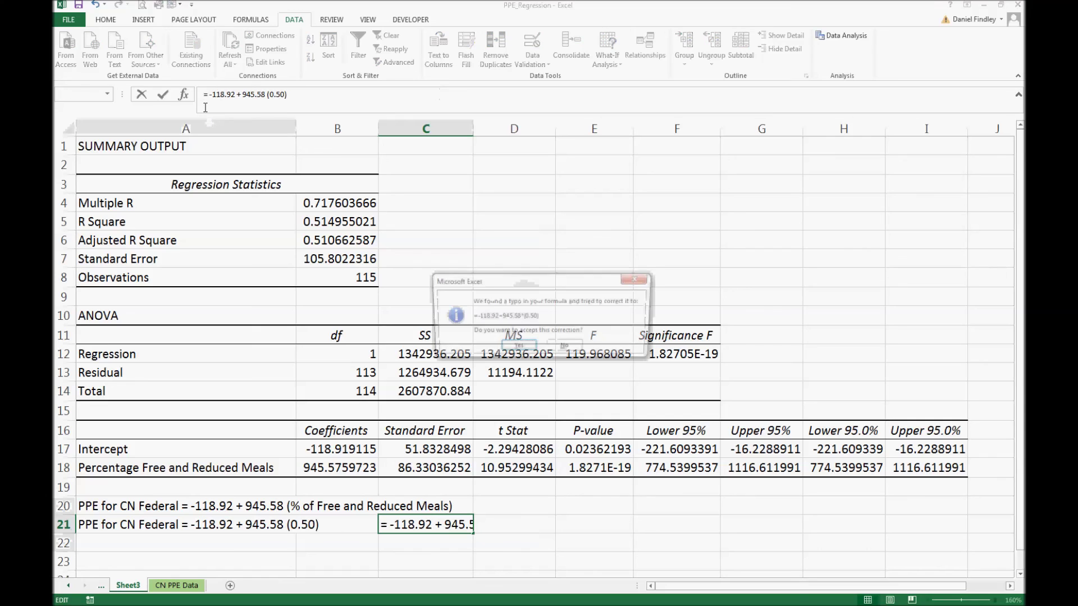
click(517, 347)
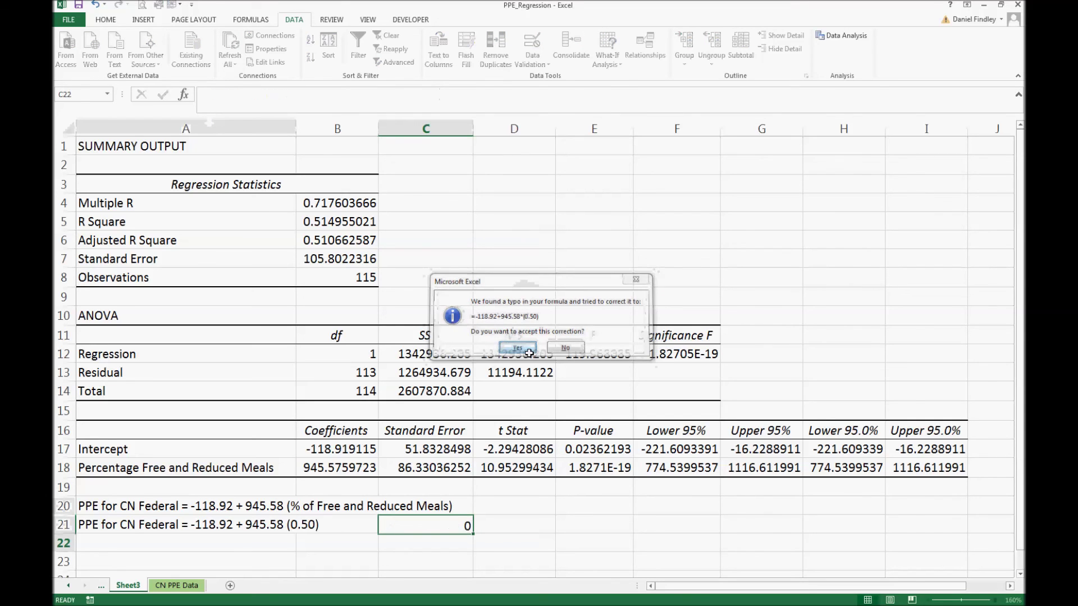
Format the predicted expenditure in C21 with the dollar Accounting number format
click(434, 523)
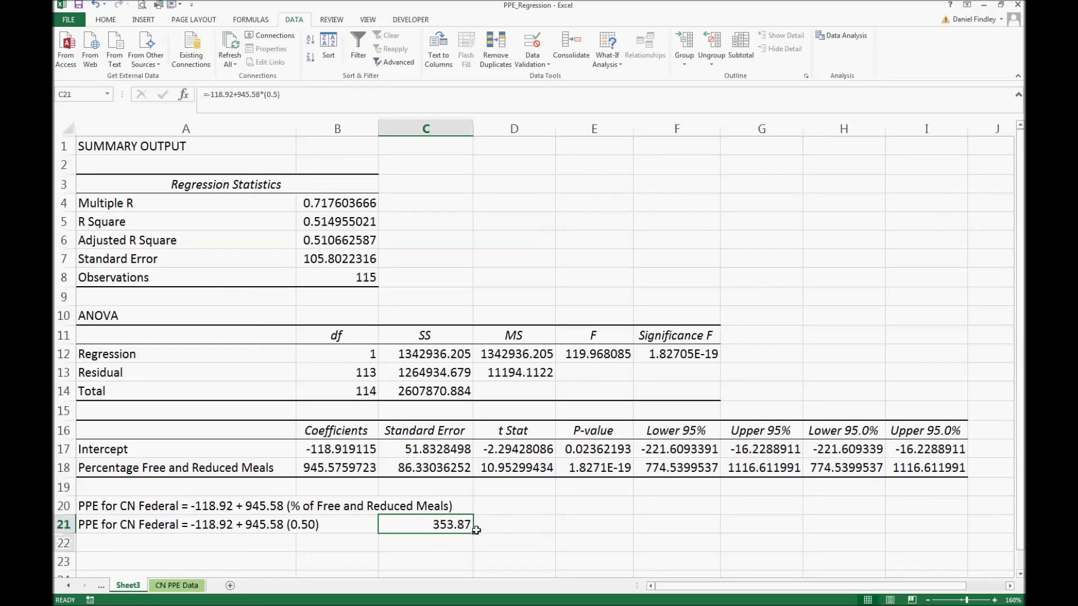
click(105, 21)
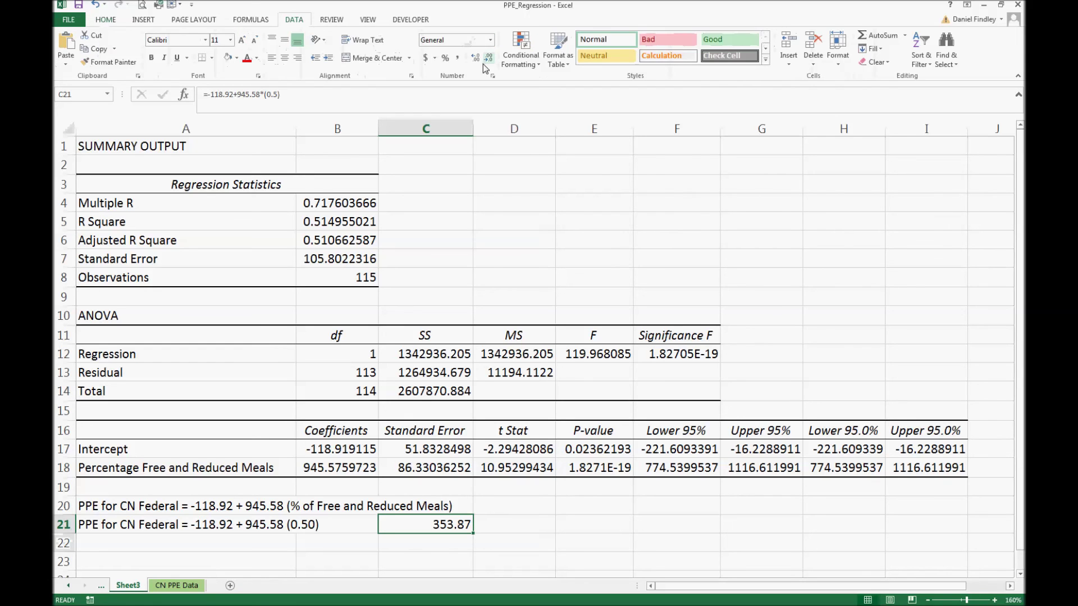
click(425, 58)
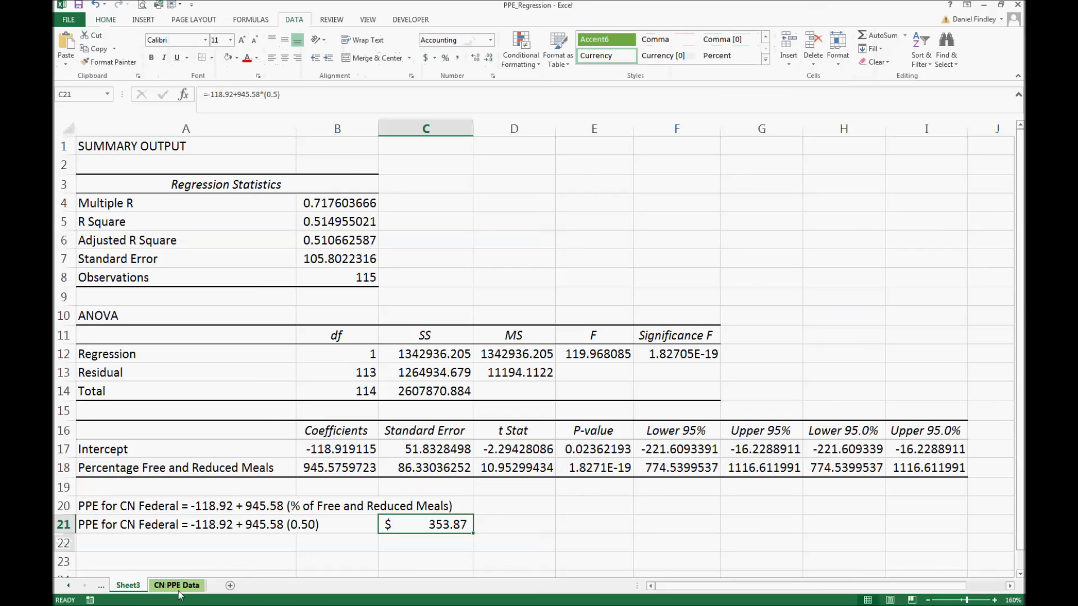